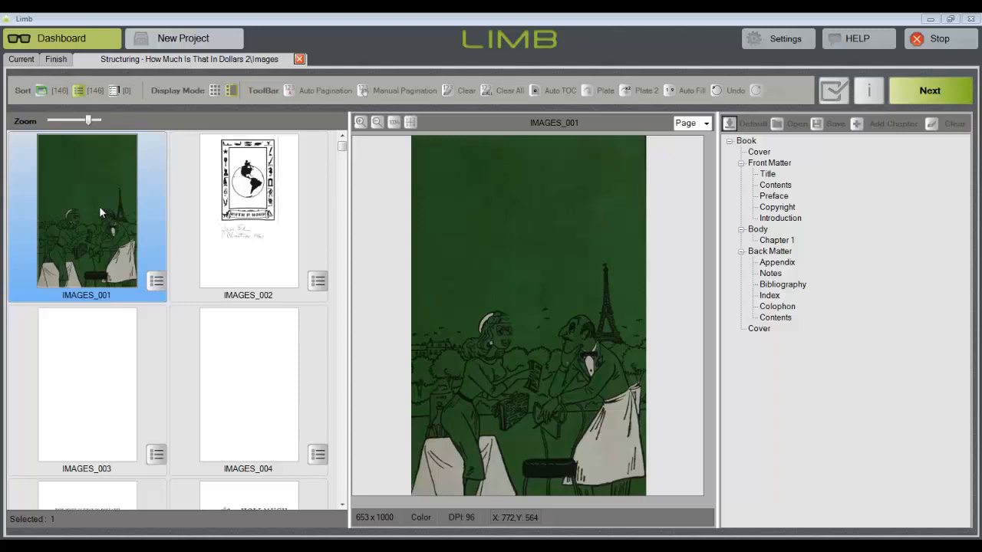
Assign IMAGES_001 to the front Cover and IMAGES_005 to the Title section of the front matter
drag(97, 205, 765, 153)
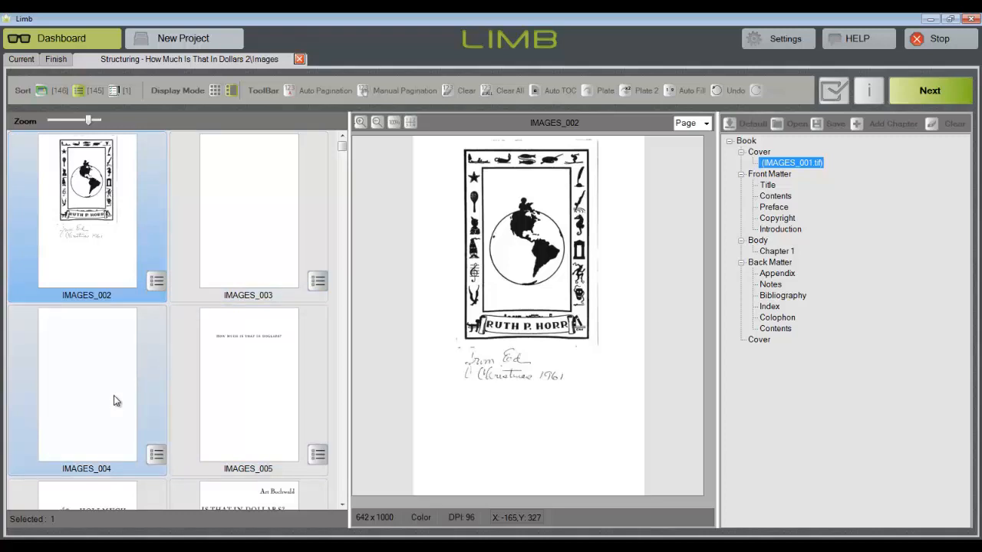
click(248, 391)
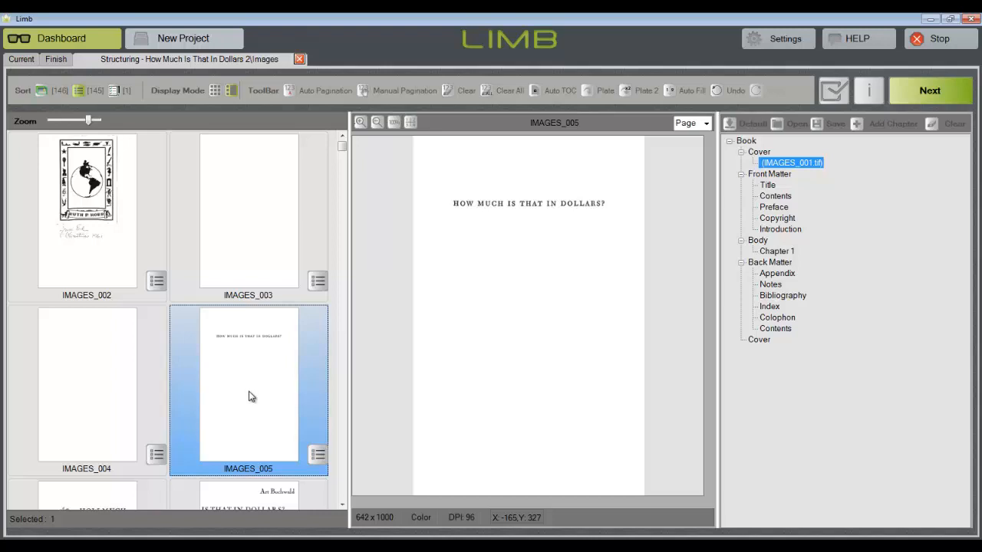
drag(249, 395, 774, 195)
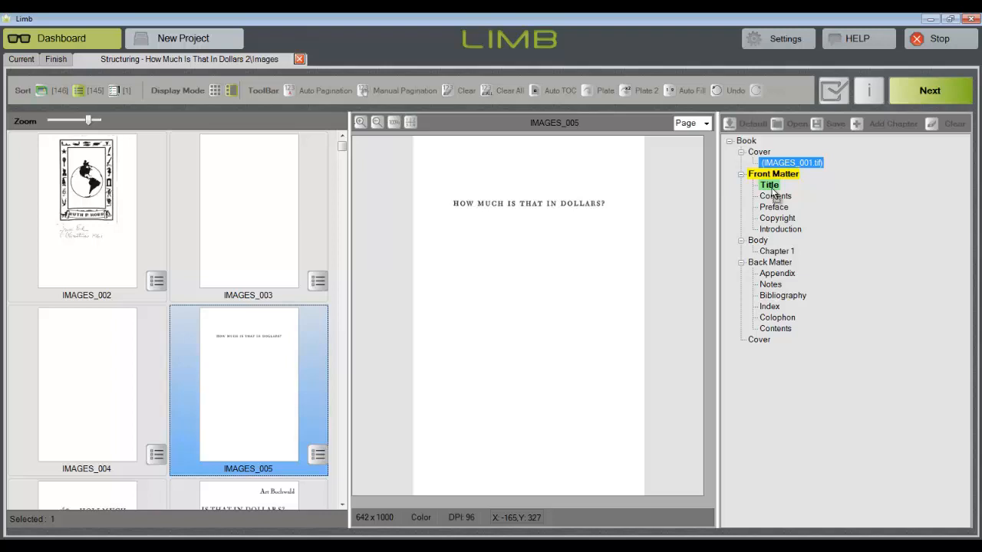
drag(774, 196, 771, 193)
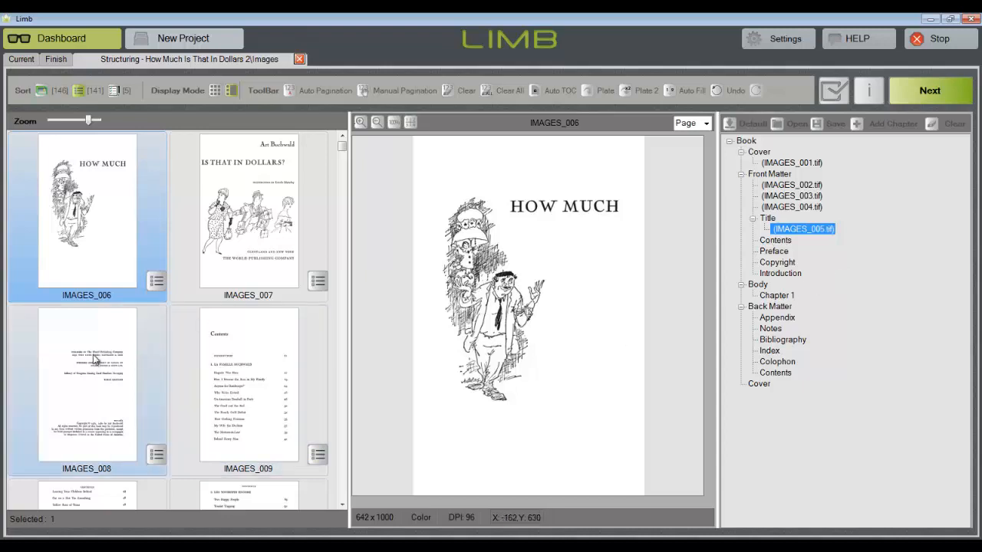
Assign IMAGES_008 through IMAGES_014 to the Contents section, and move IMAGES_008 from there to Copyright
drag(86, 367, 776, 241)
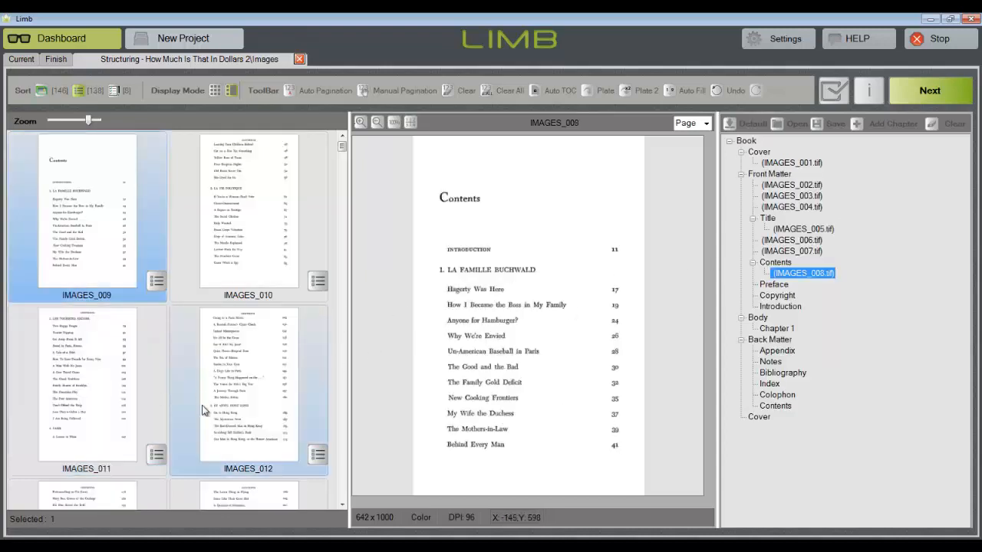
shift+click(237, 494)
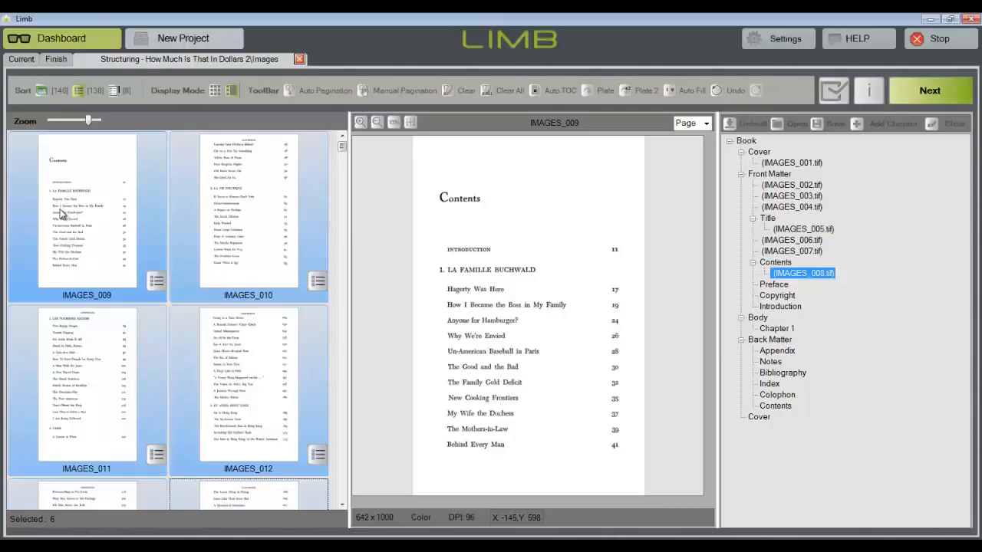
drag(61, 213, 780, 265)
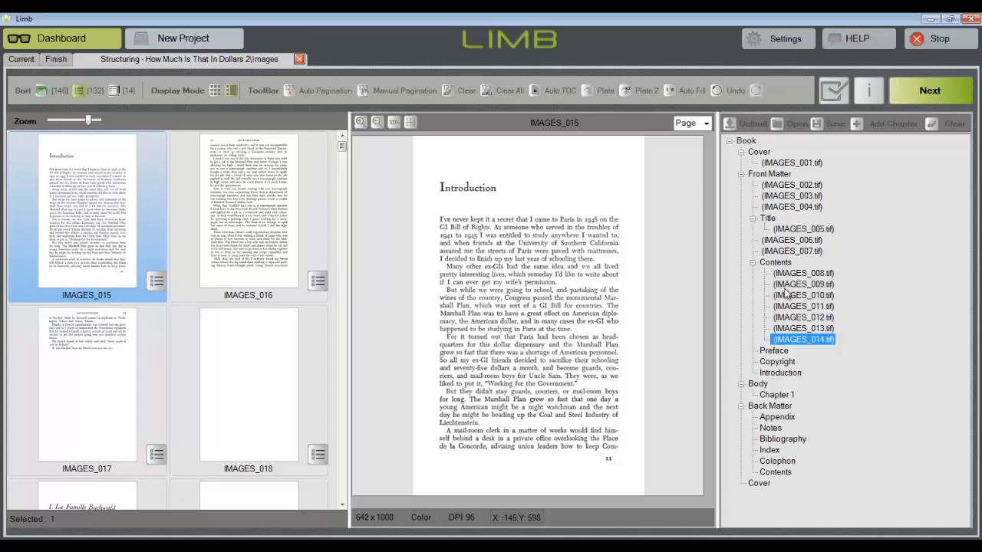
click(800, 274)
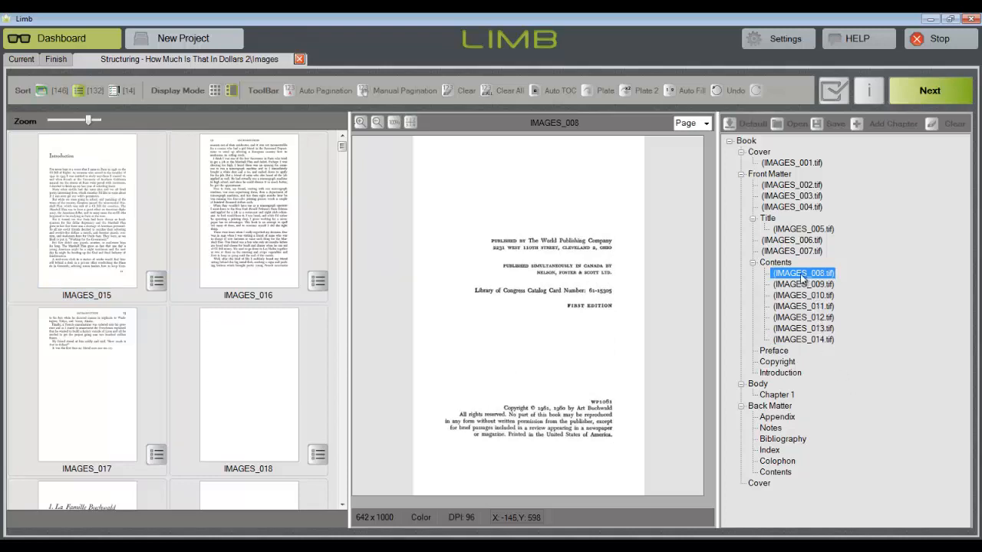
click(782, 367)
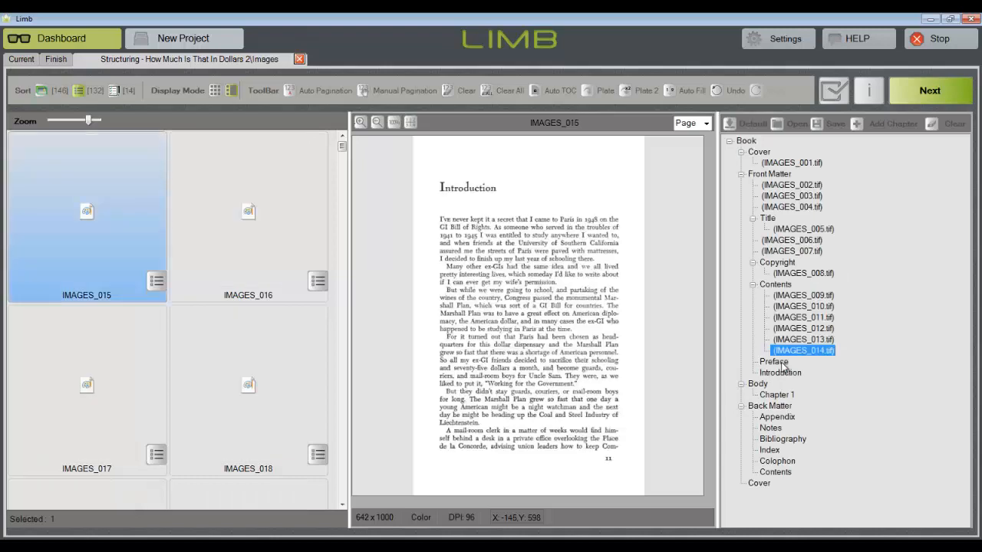
Assign IMAGES_015 through IMAGES_018 to the Introduction section of the front matter
shift+click(242, 378)
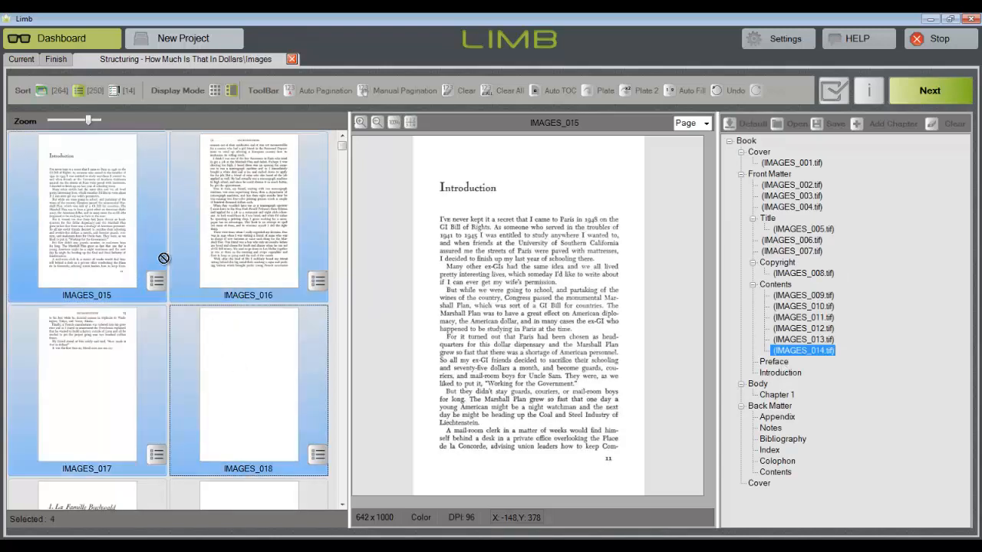
click(778, 375)
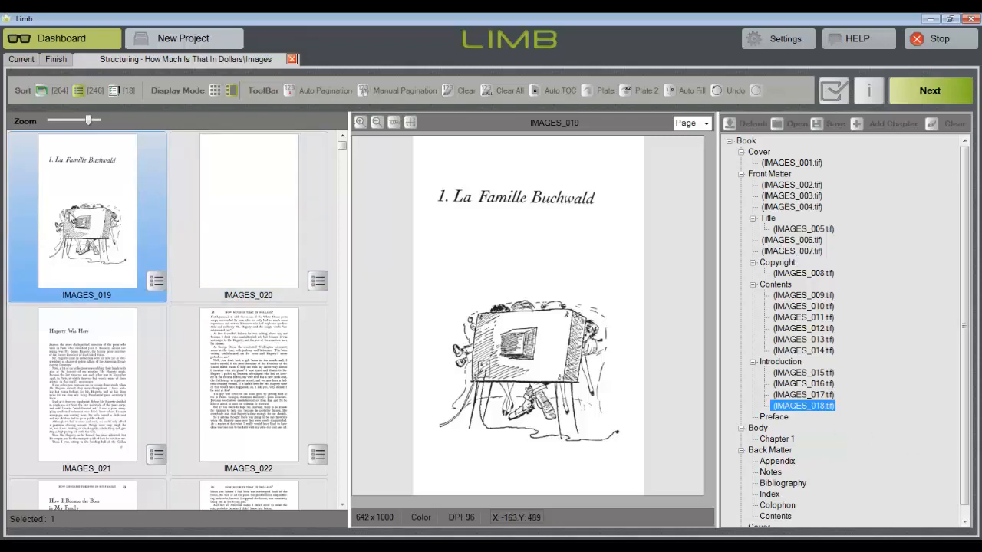
drag(73, 219, 780, 443)
Run Auto Pagination with recognition rectangles drawn around the printed page numbers 19 and 20 on facing pages
click(289, 91)
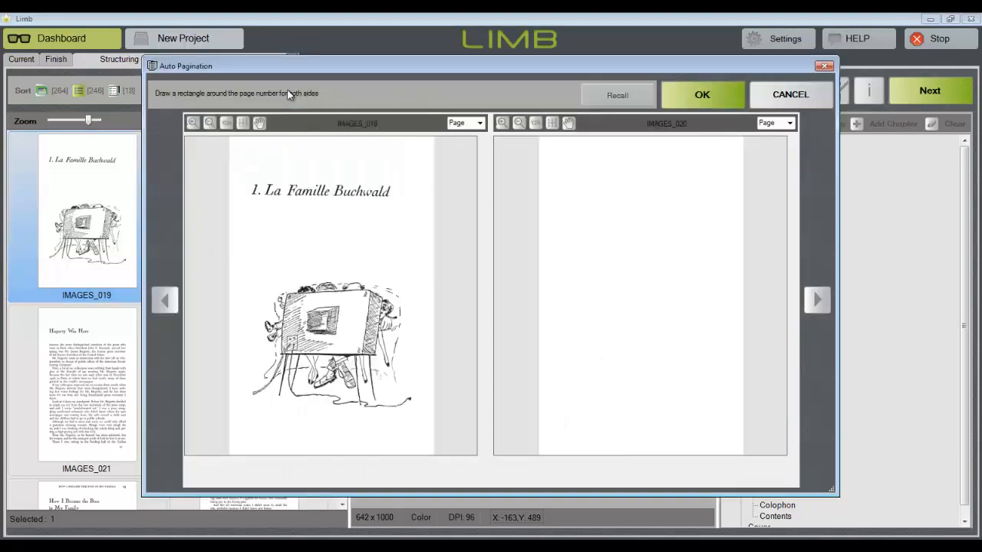
click(817, 300)
click(817, 299)
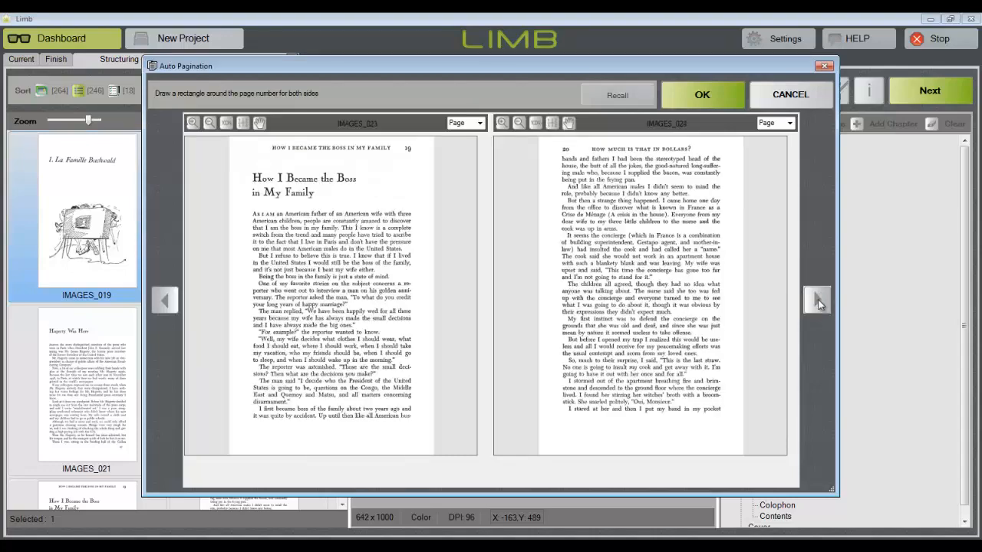
drag(400, 141, 420, 156)
drag(551, 141, 583, 167)
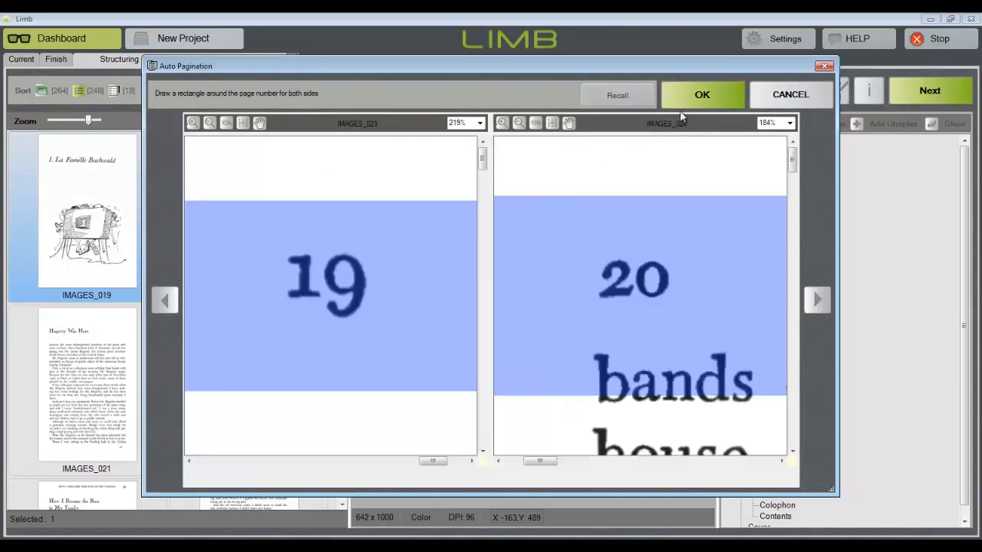
click(700, 102)
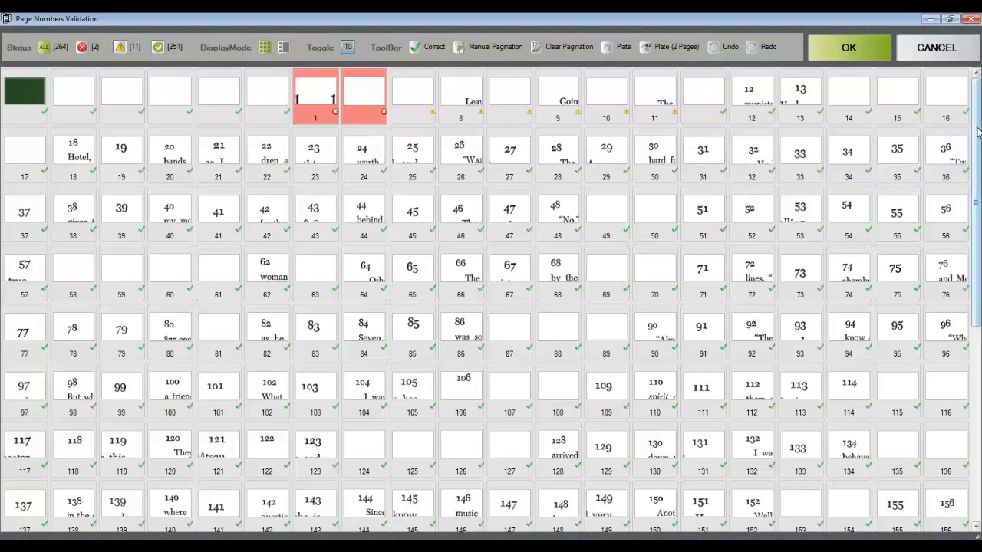
Review the detected page numbers and set the unnumbered page just before page 12 to 11
scroll(979, 146, down, 1)
drag(979, 146, 965, 353)
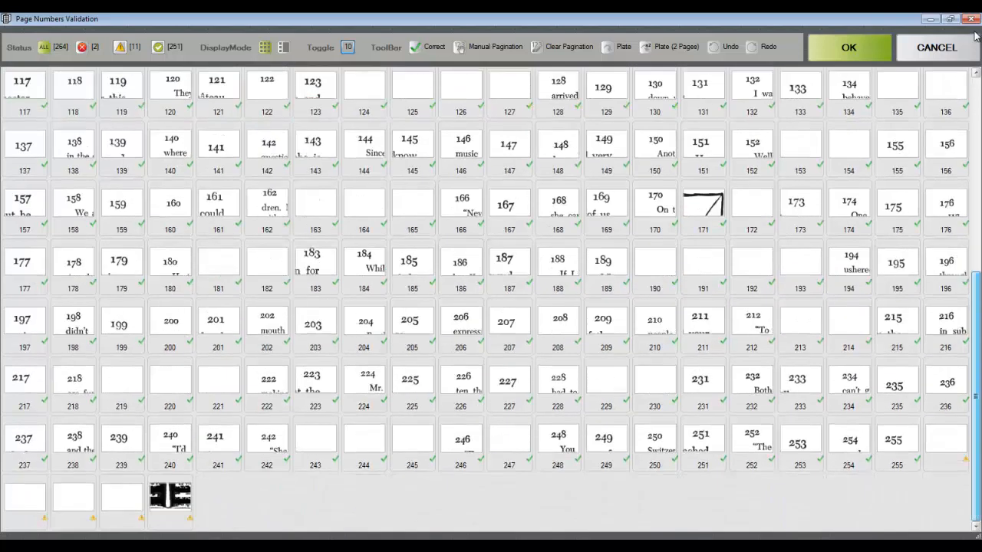
drag(976, 36, 979, 83)
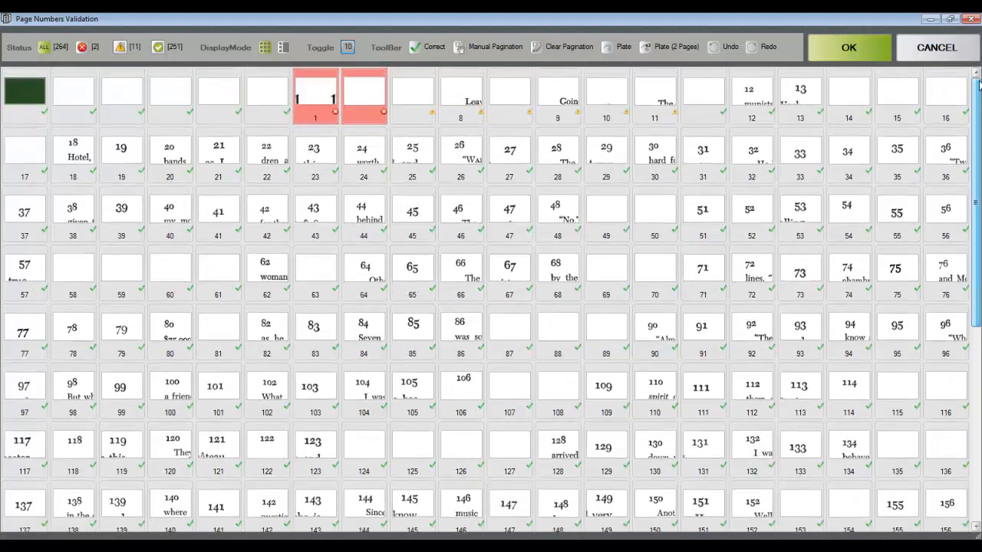
click(704, 116)
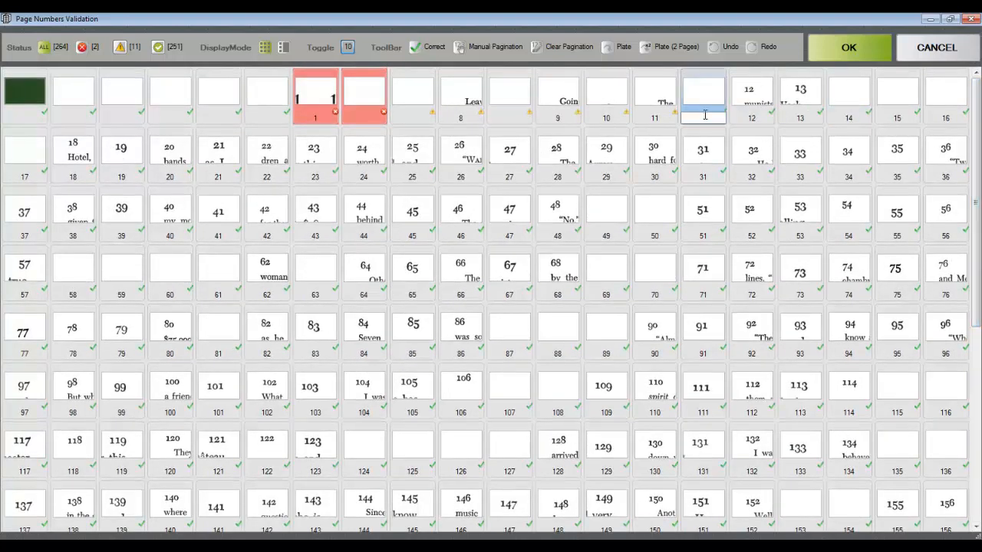
text(11)
key(Return)
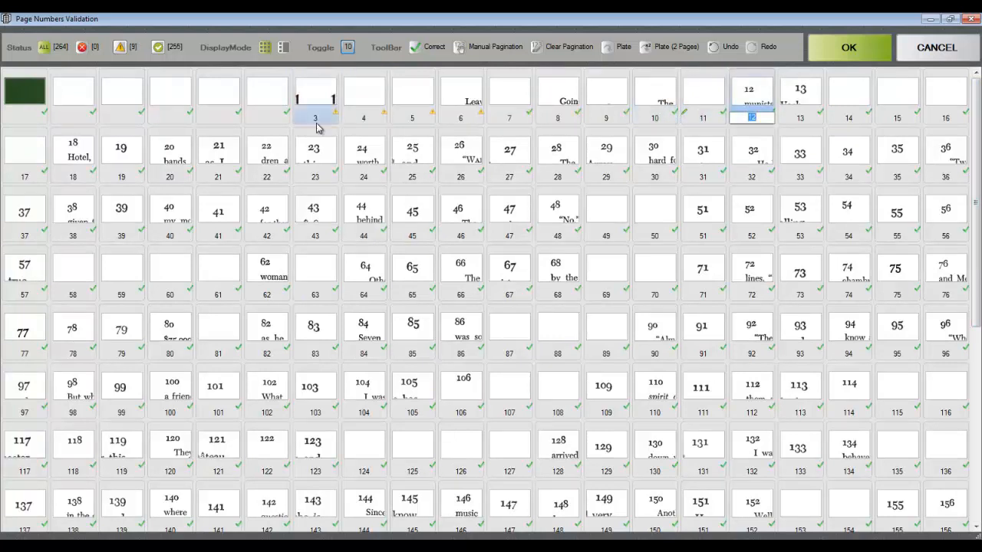
Highlight the unknown, correct and all page numbers by status, and accept the page number validation
click(120, 49)
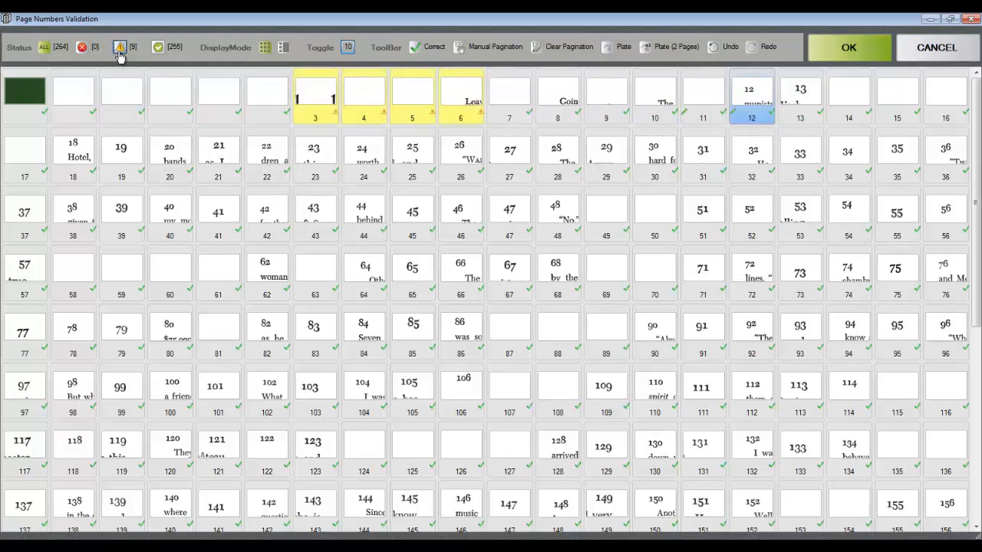
click(158, 49)
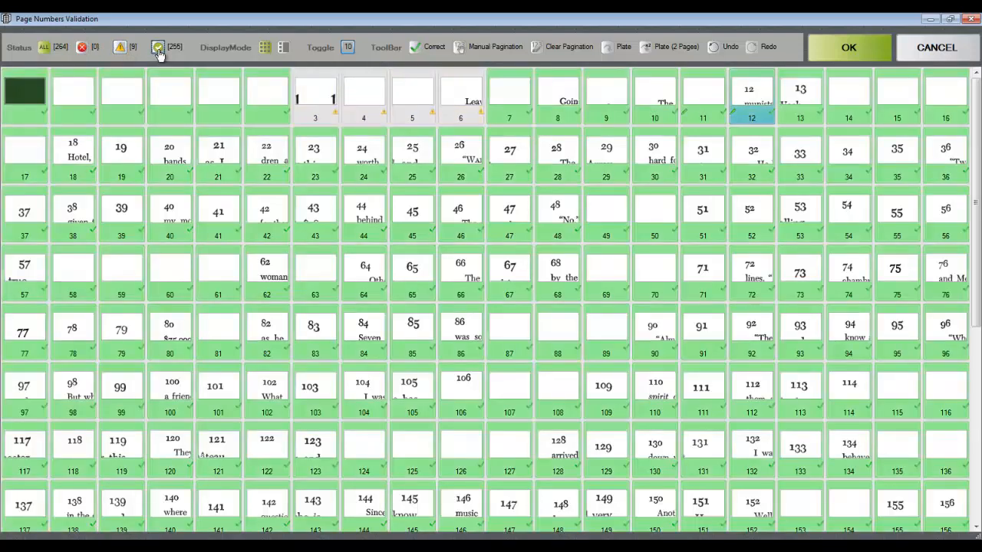
click(44, 48)
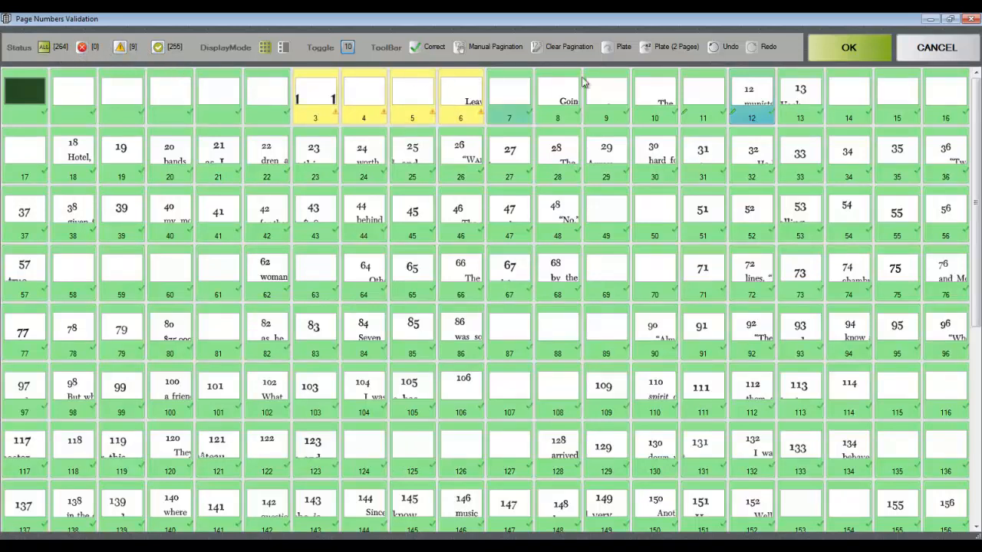
click(850, 53)
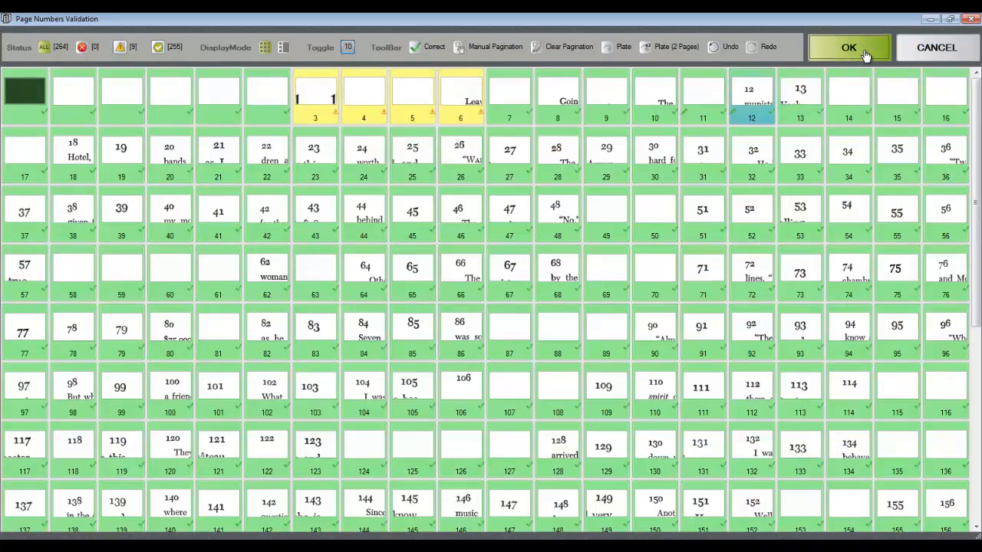
Look through the Contents pages in the book structure and run Auto TOC on IMAGES_009
click(792, 307)
click(792, 317)
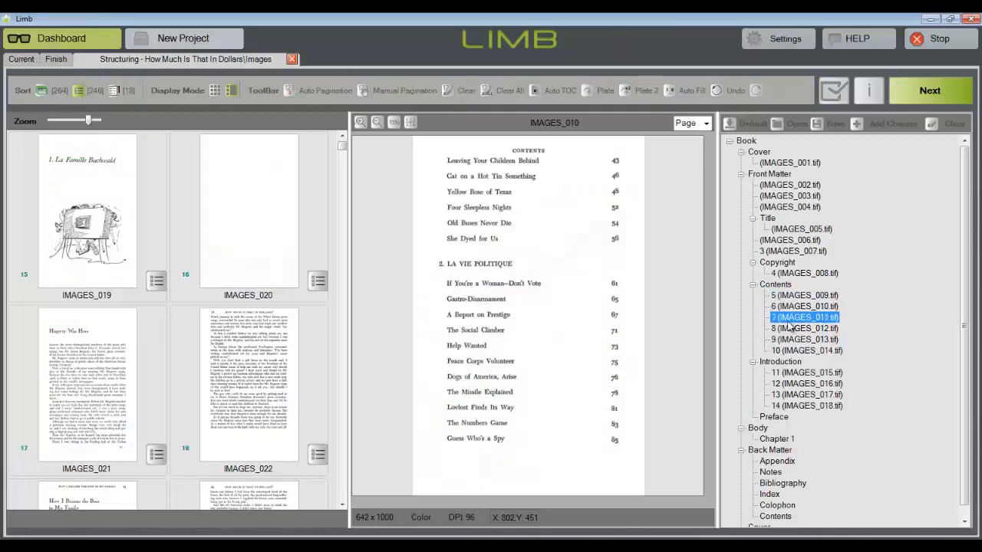
click(790, 329)
click(790, 340)
click(790, 350)
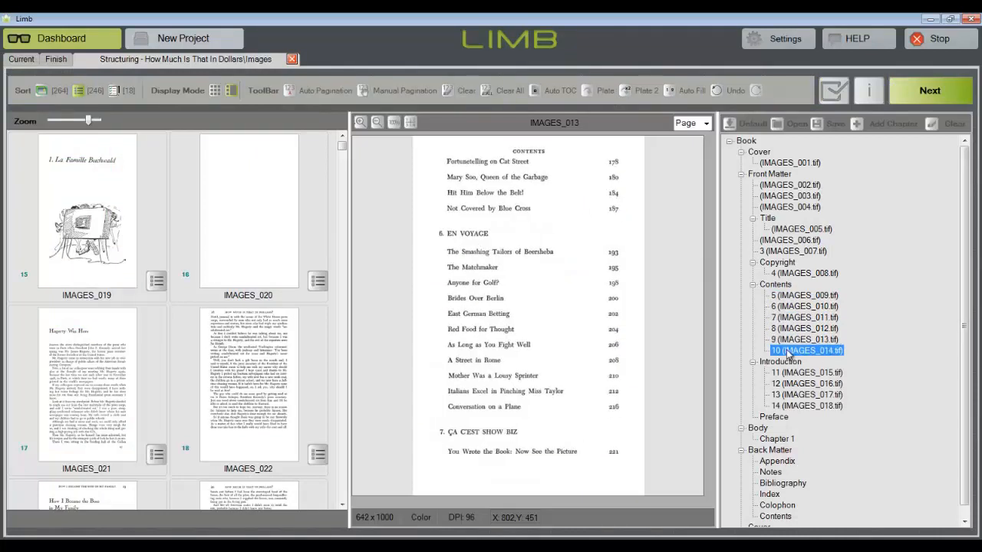
shift+click(790, 296)
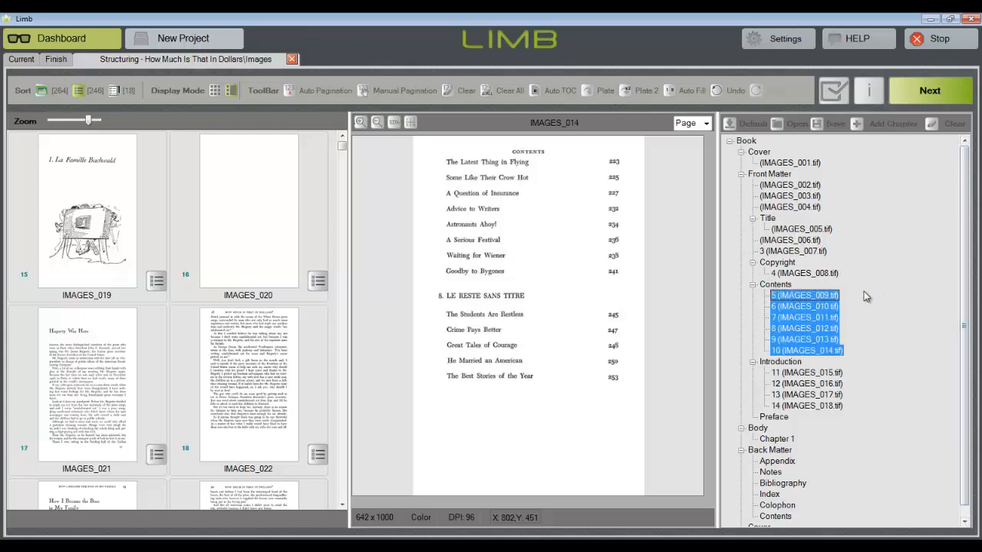
click(802, 296)
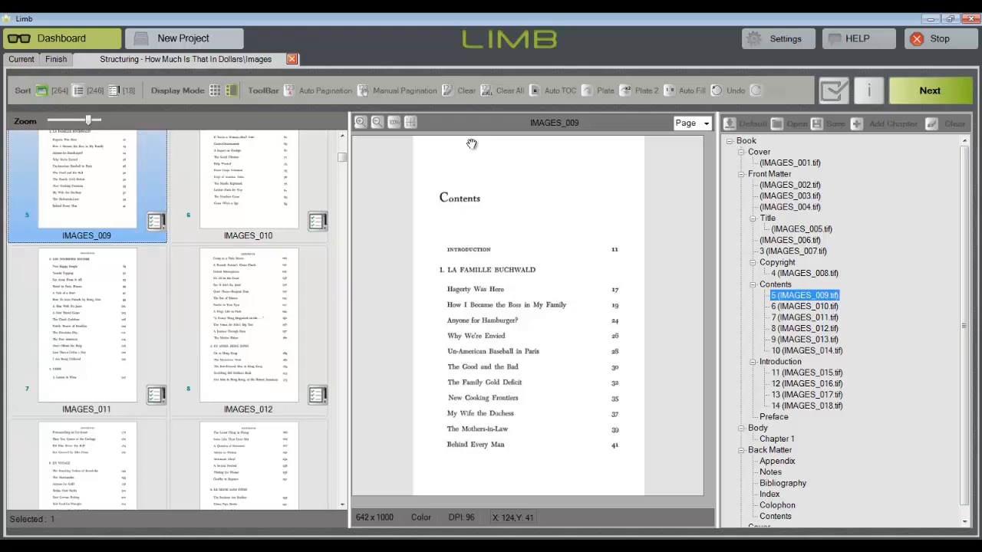
click(535, 91)
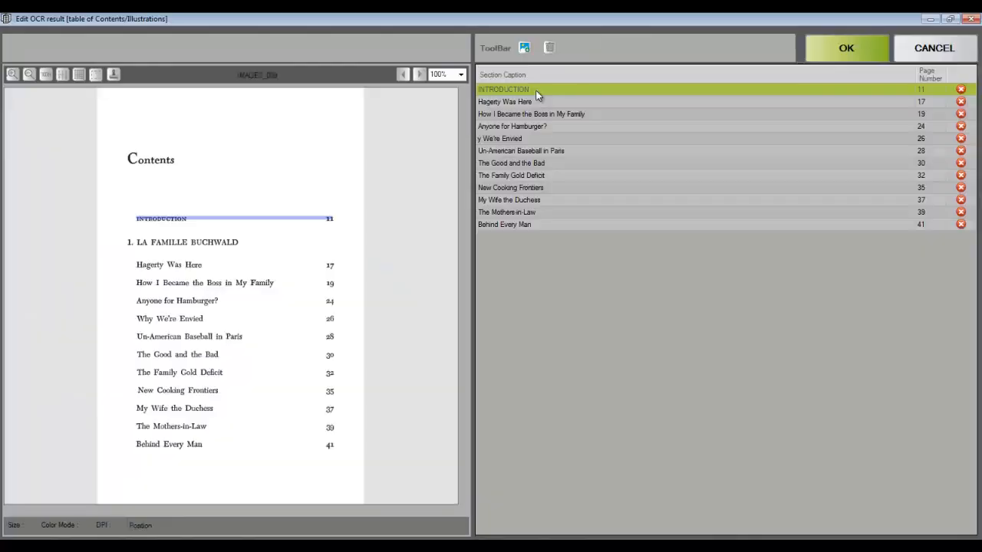
Check the recognized section captions against the scan and correct the page 26 caption to "Why We're Envied"
click(546, 100)
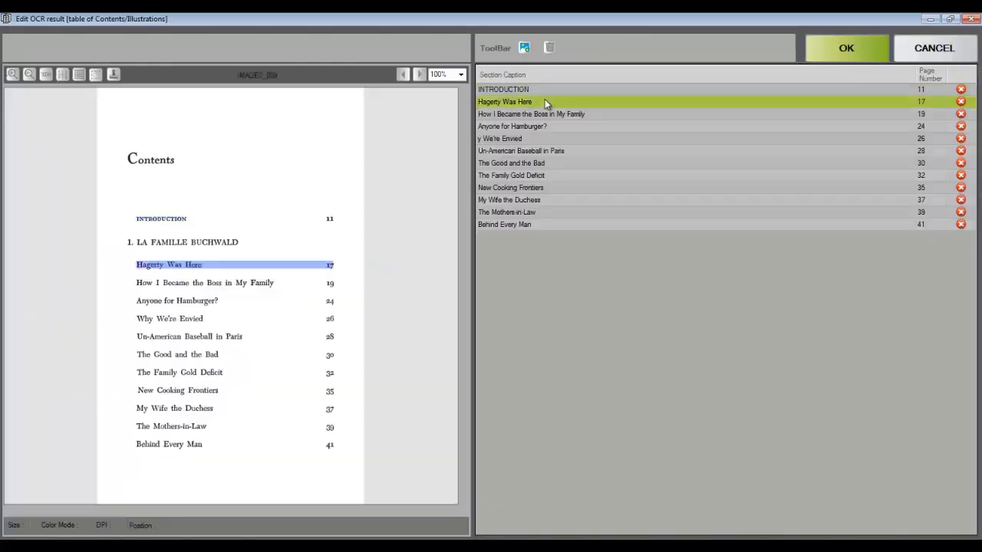
click(548, 115)
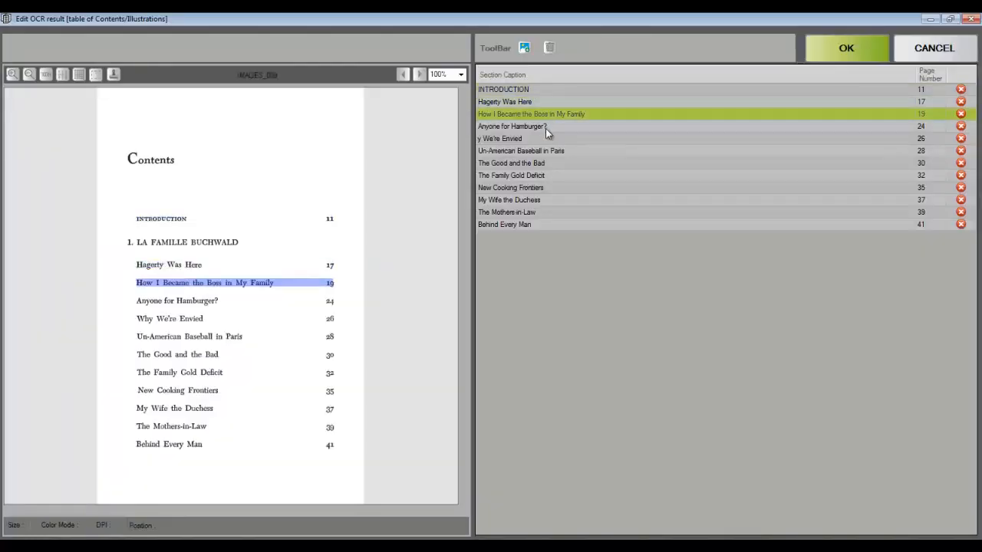
click(546, 127)
click(546, 139)
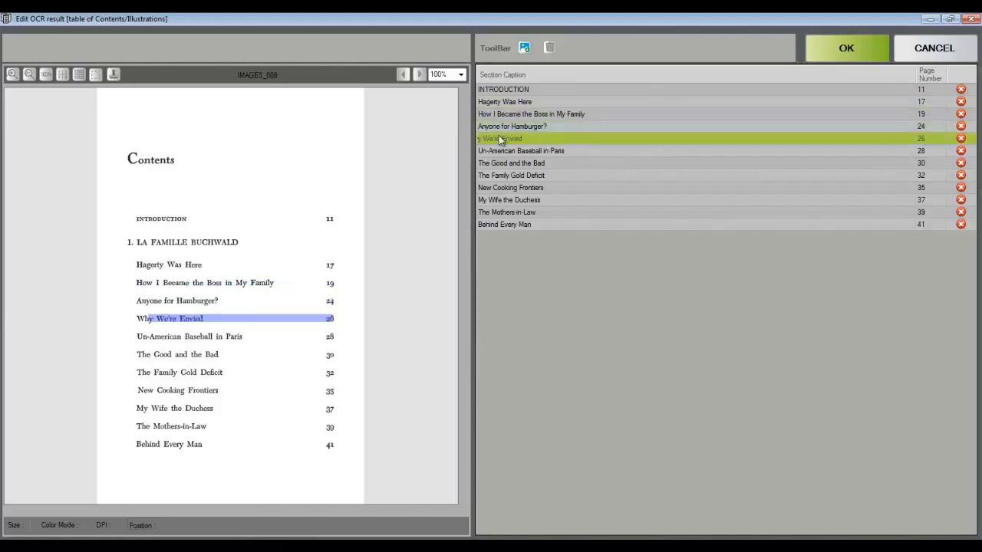
click(480, 143)
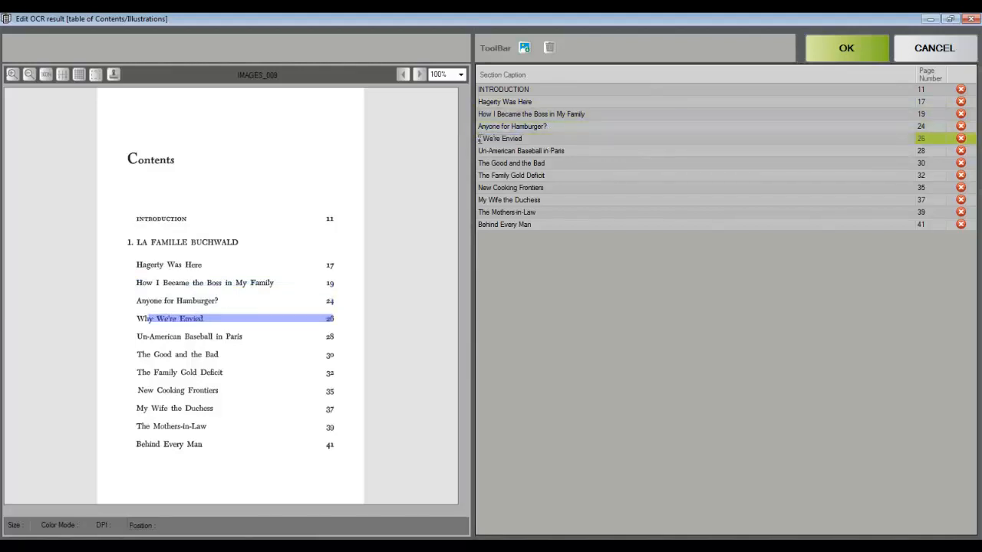
text(Wh)
Delete the INTRODUCTION entry from the recognized table of contents and accept the result
click(571, 90)
click(961, 91)
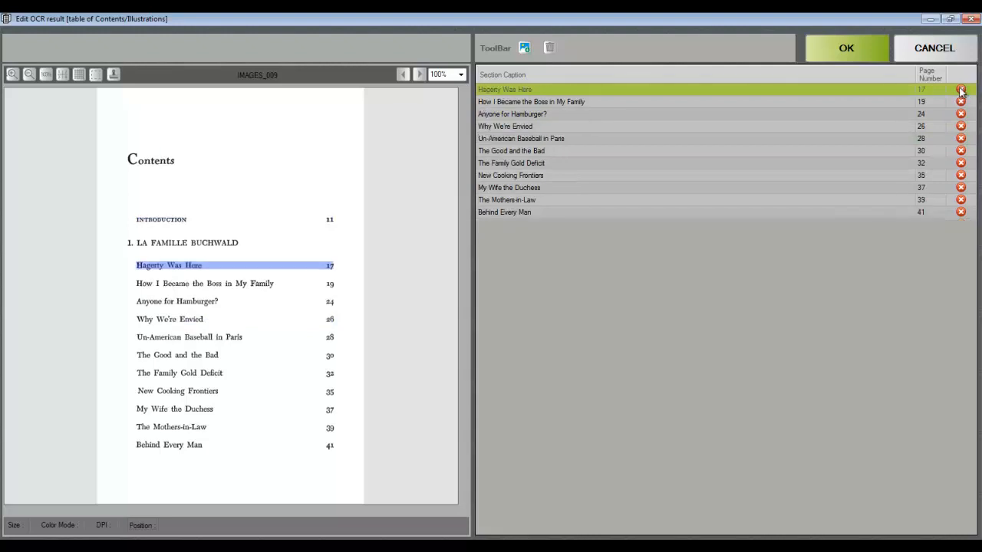
click(865, 51)
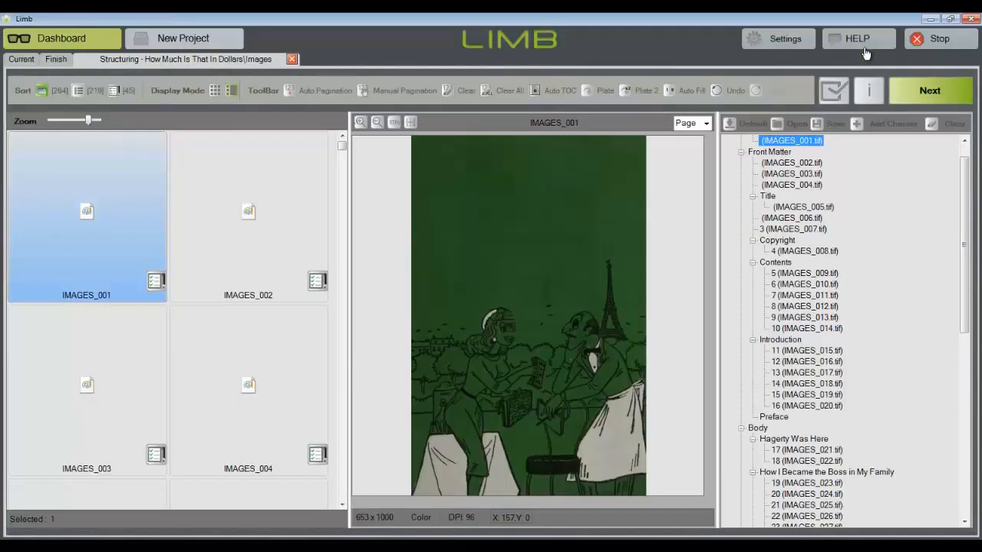
Check the generated chapters in the book structure and validate the structure
drag(970, 188, 970, 346)
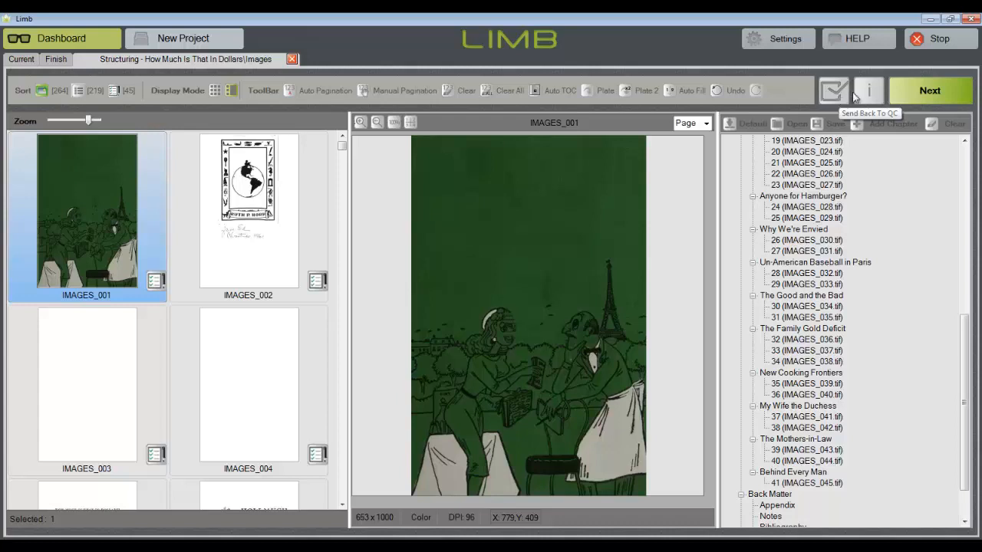
click(929, 91)
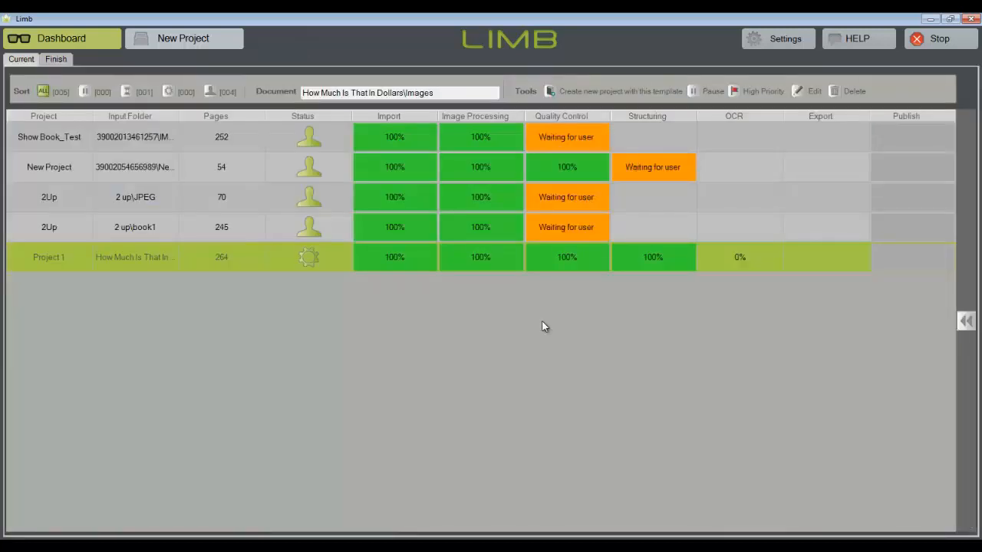